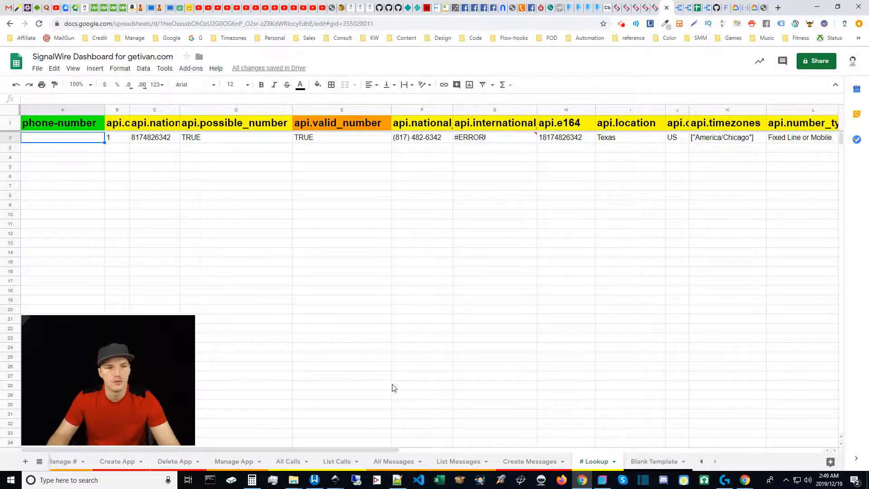
Scroll across the Lookup sheet's columns, then open and dismiss the filter view options
left_click_drag(378, 449, 673, 450)
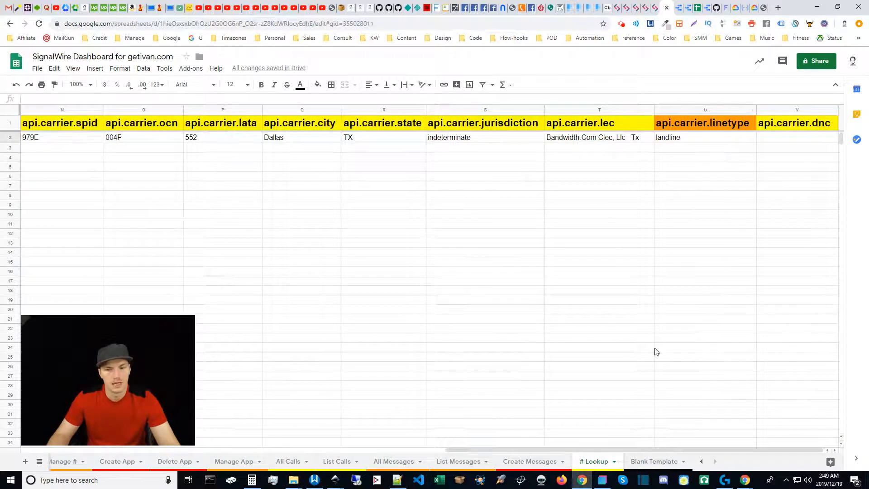
left_click_drag(666, 450, 115, 441)
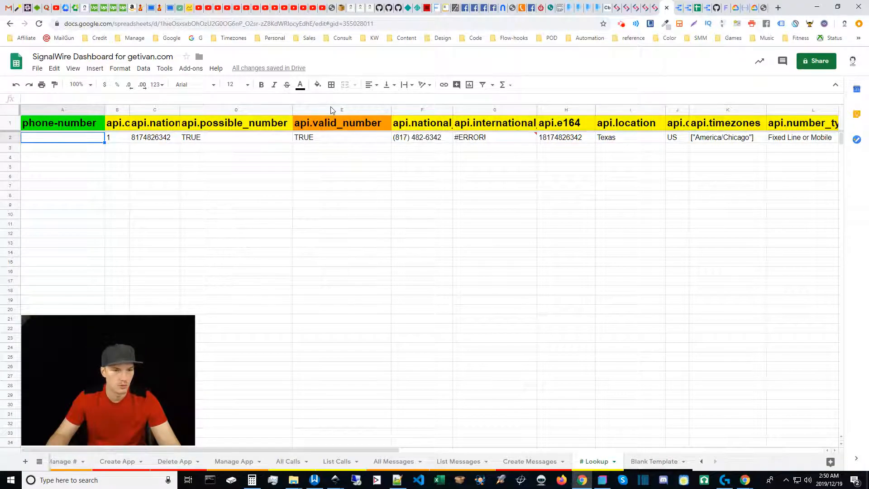
left_click(493, 86)
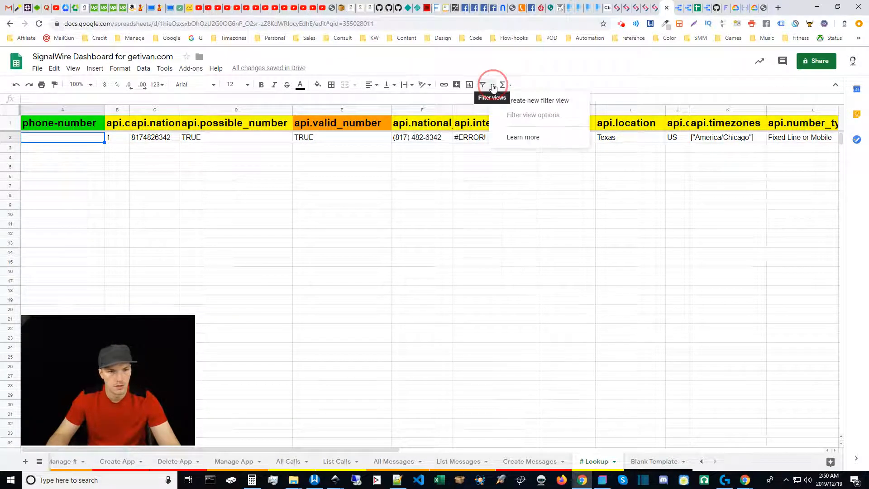
left_click(343, 188)
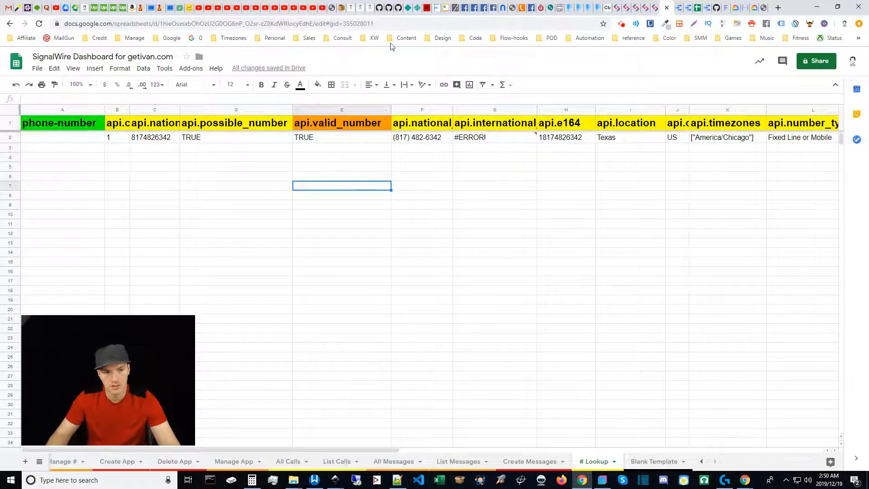
left_click(355, 451)
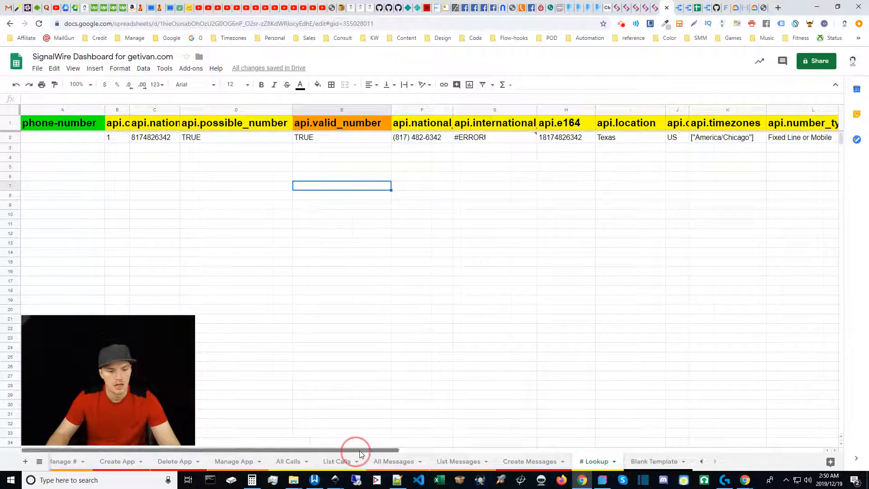
scroll(443, 408, "left", 10)
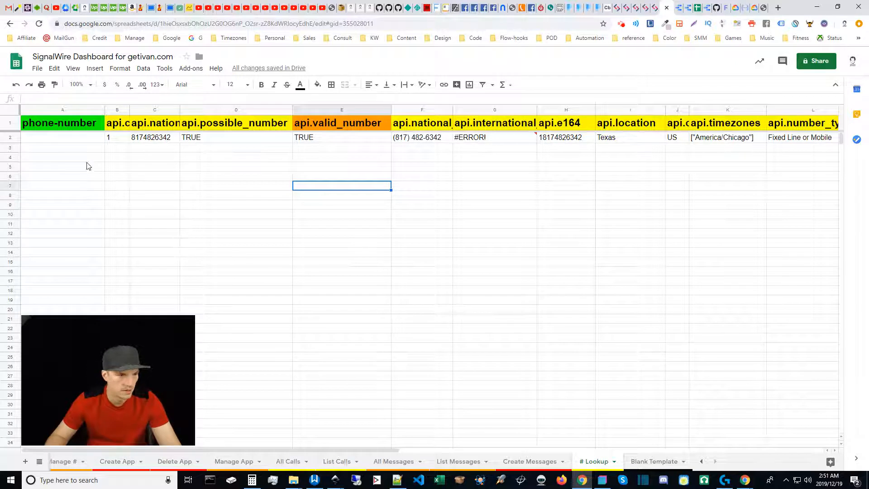
Enter the first phone number in A2 and a +1-prefixed number in A3, correcting typos
left_click(63, 138)
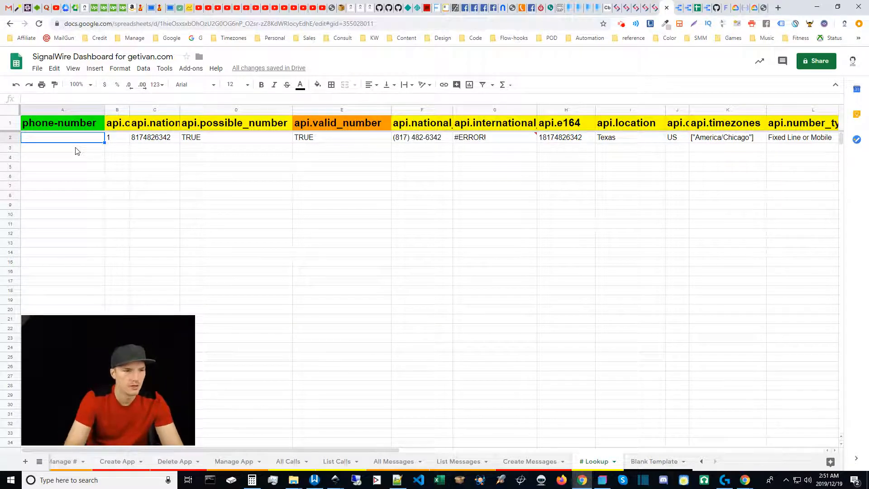
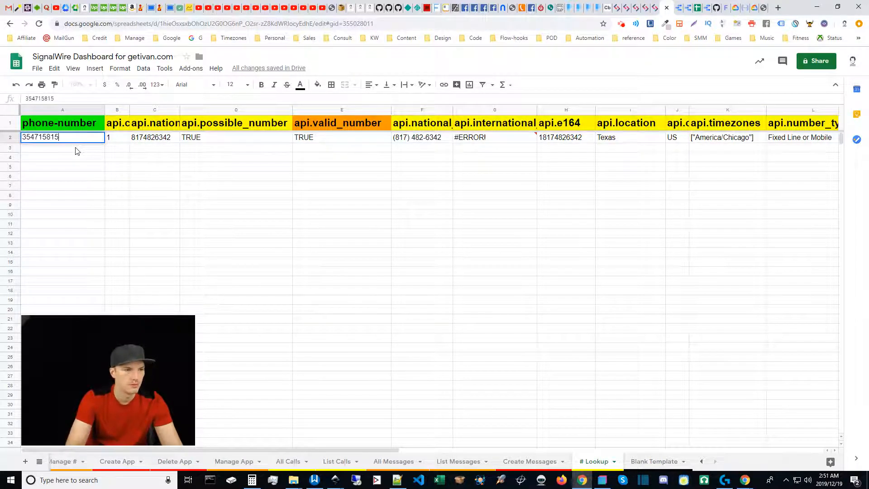
left_click(144, 187)
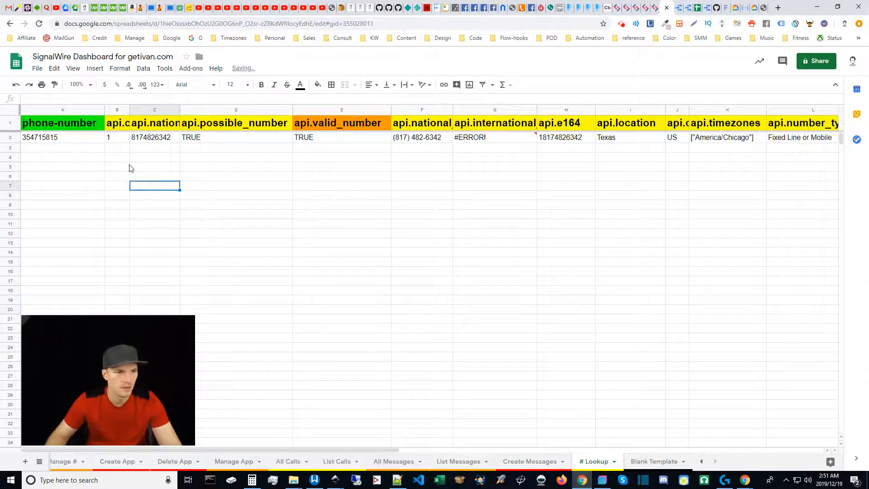
left_click(78, 151)
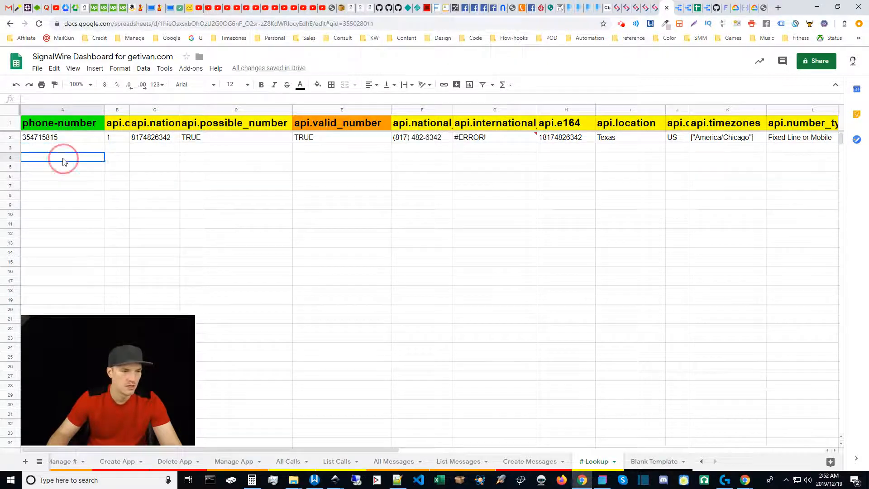
type("817247")
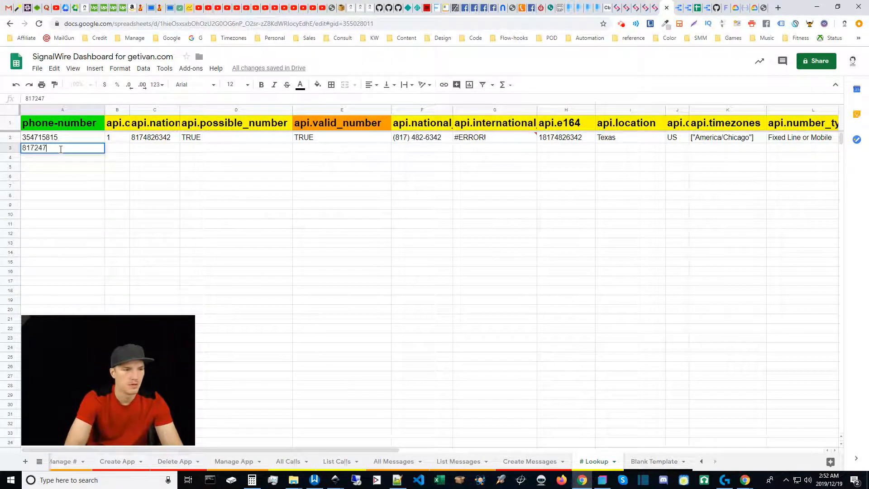
key("ctrl+a")
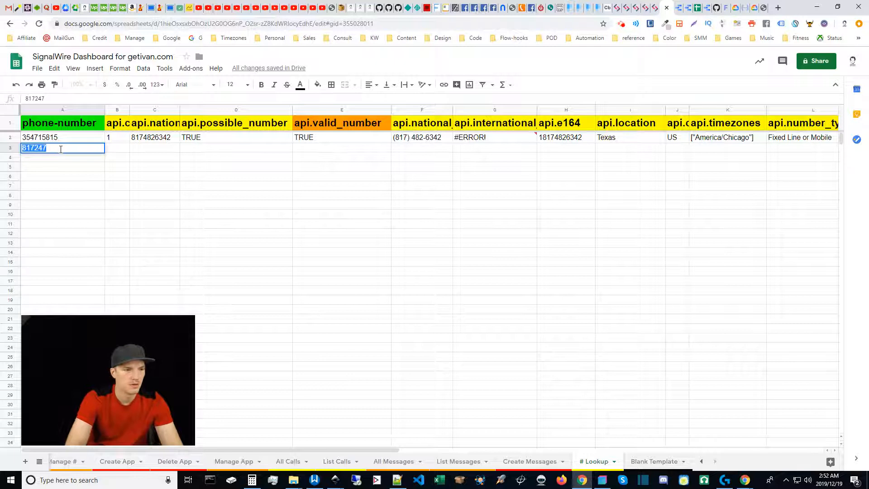
key("BackSpace")
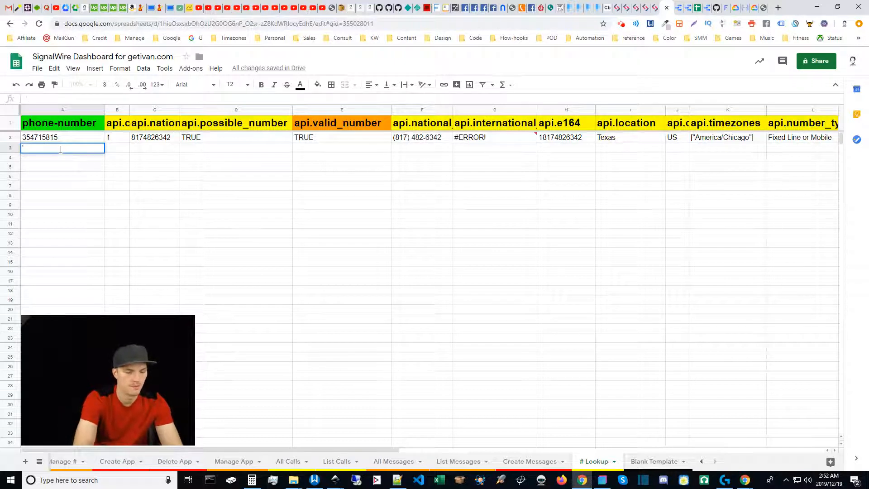
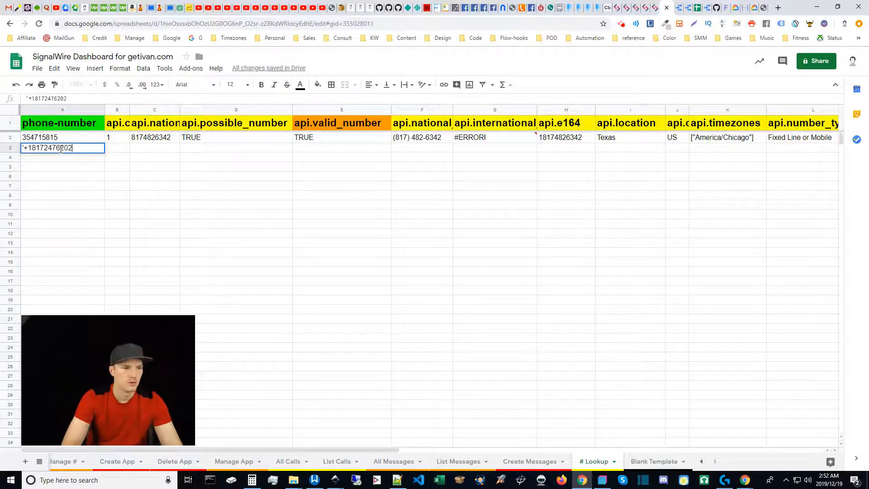
key("Return")
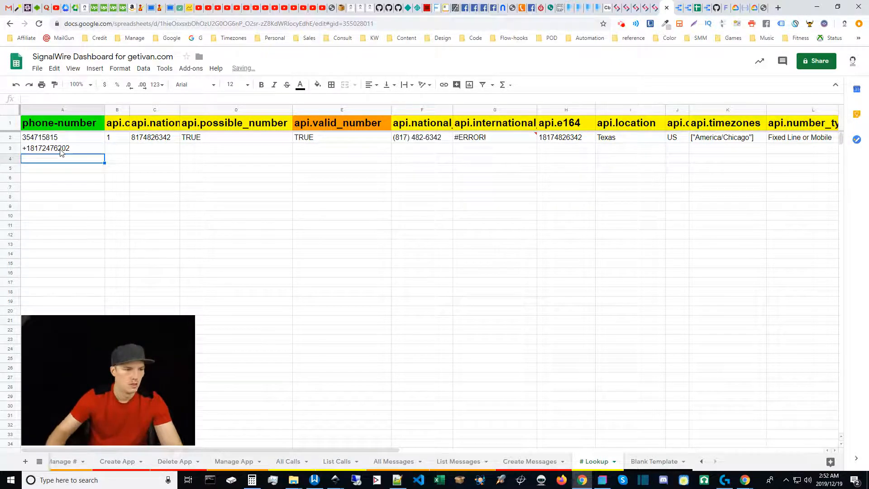
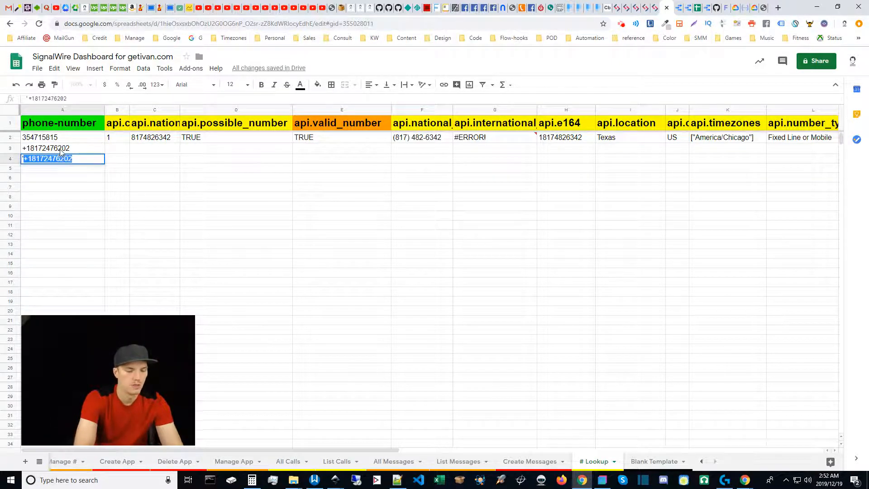
Enter a +1-prefixed number in A4, then correct the A3 entry and A4's digits
key("Up")
type("+")
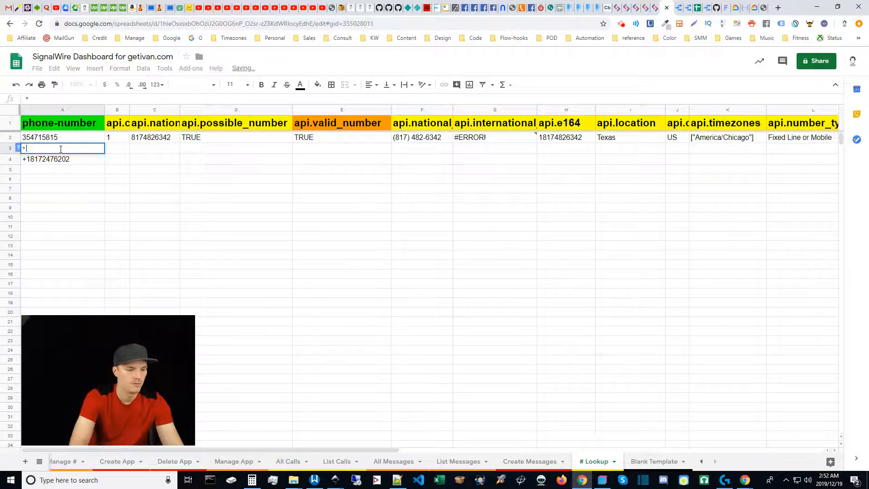
key("Return")
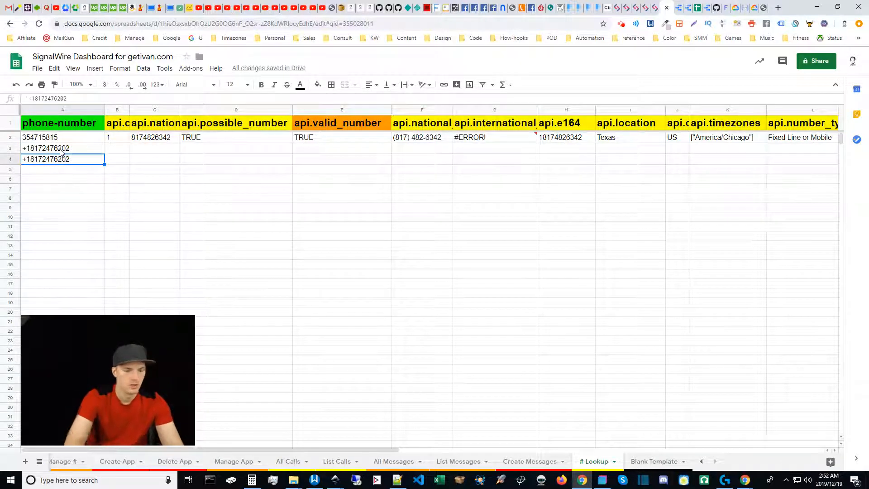
key("Return")
key("ctrl+a")
key("Home")
key("Right")
key("Right")
key("Right")
key("shift+End")
type("8178")
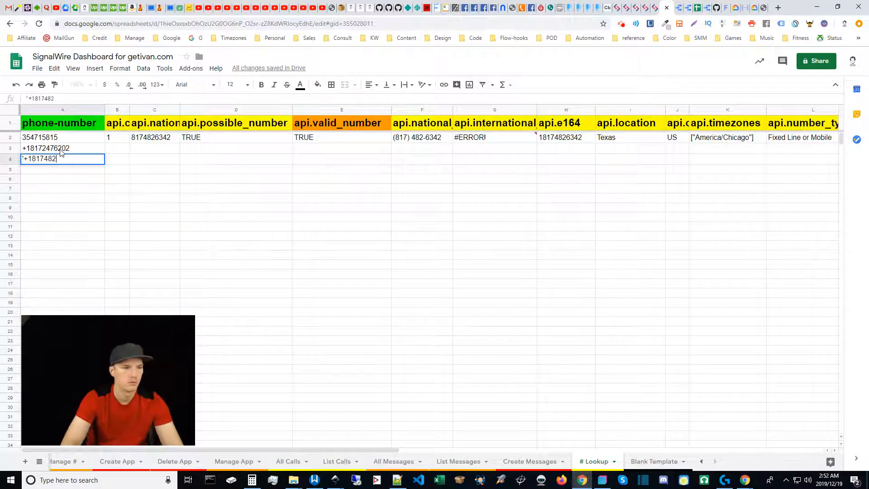
key("Return")
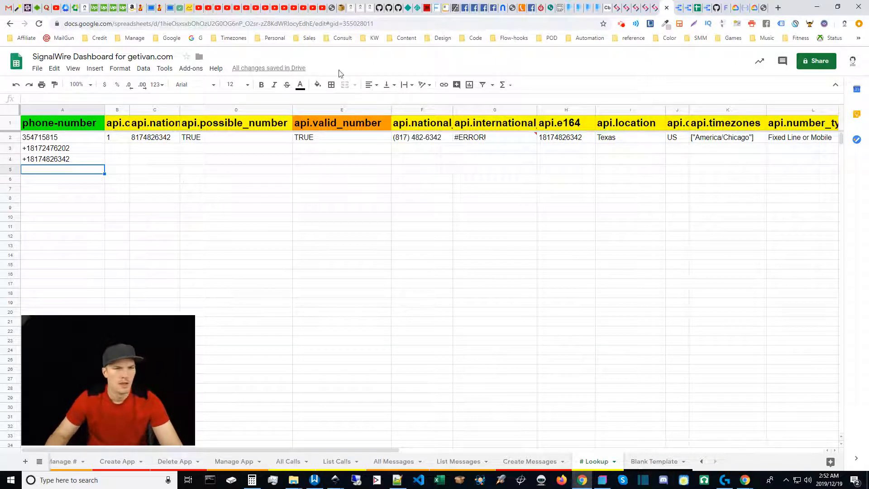
Trigger the 'SignalWire Dashboard - Single Flow' webhook from Flow-hooks, confirm success, and close its page
middle_click(510, 40)
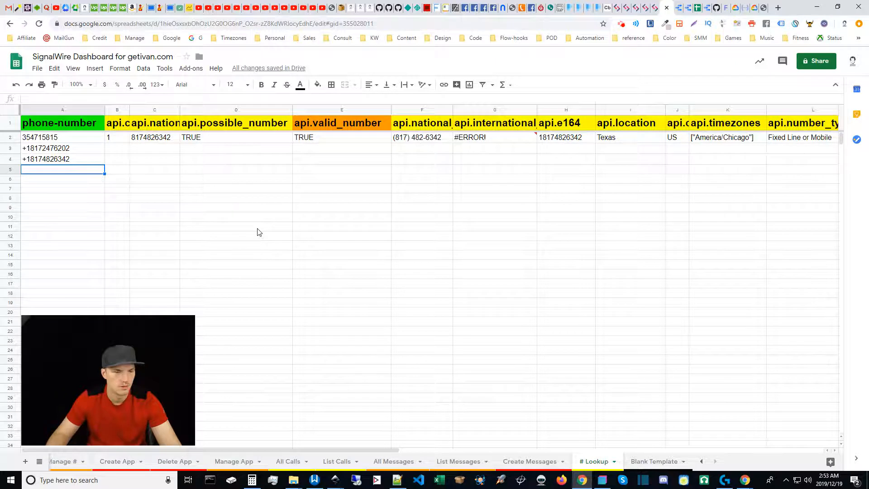
left_click(506, 41)
middle_click(515, 52)
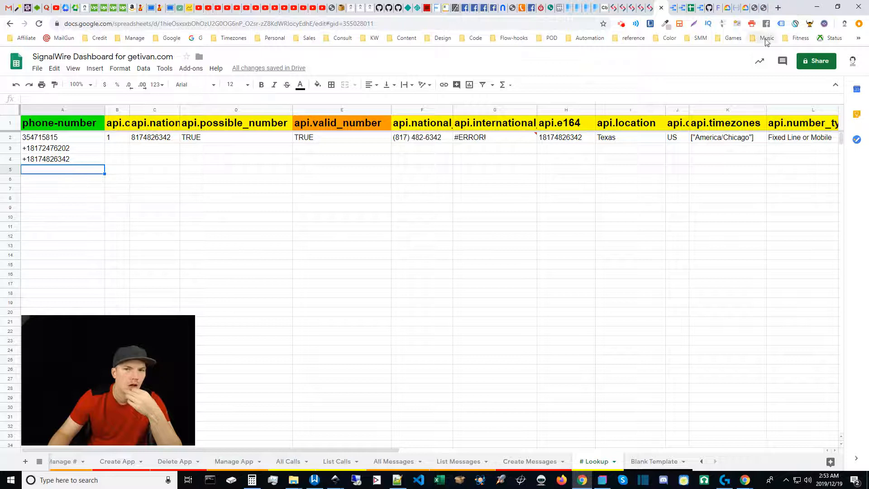
left_click(763, 6)
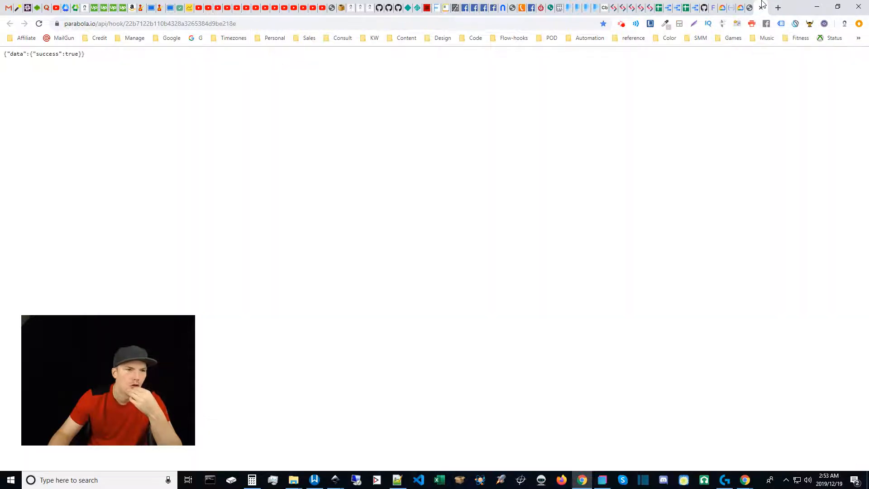
left_click(659, 5)
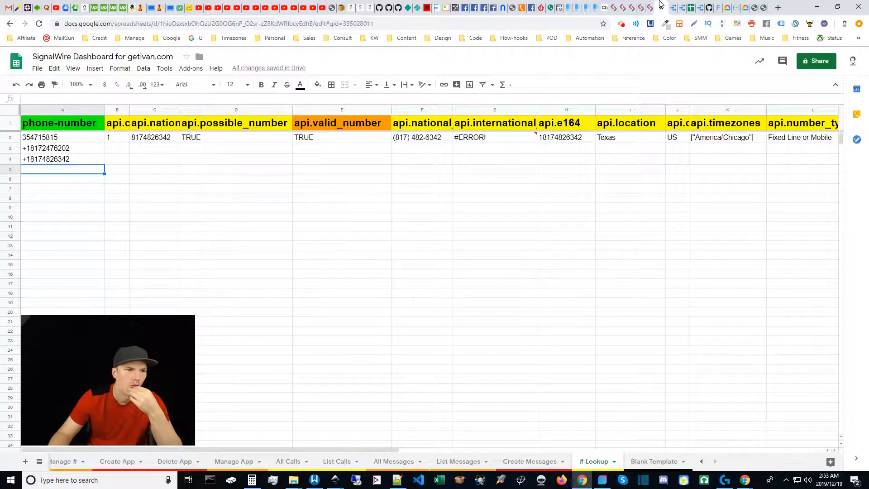
middle_click(764, 5)
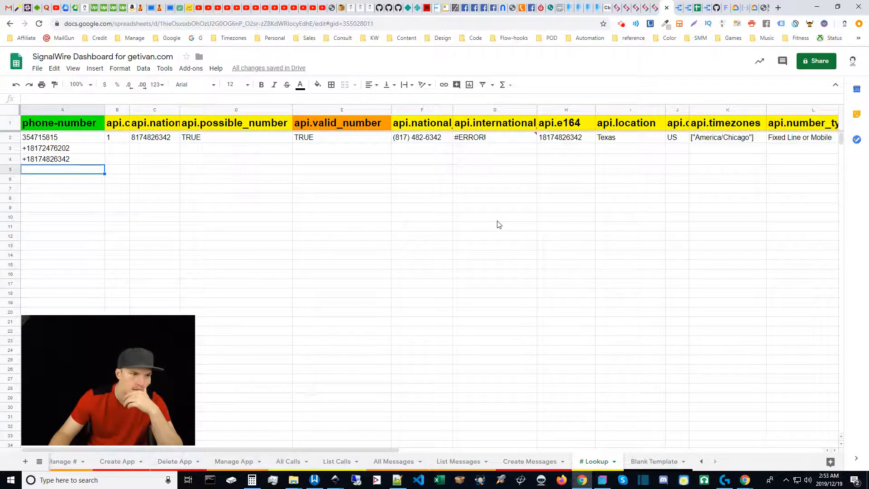
Prefix the phone number in A2 with '+1 so it becomes a valid lookup entry
left_click(36, 142)
double_click(26, 138)
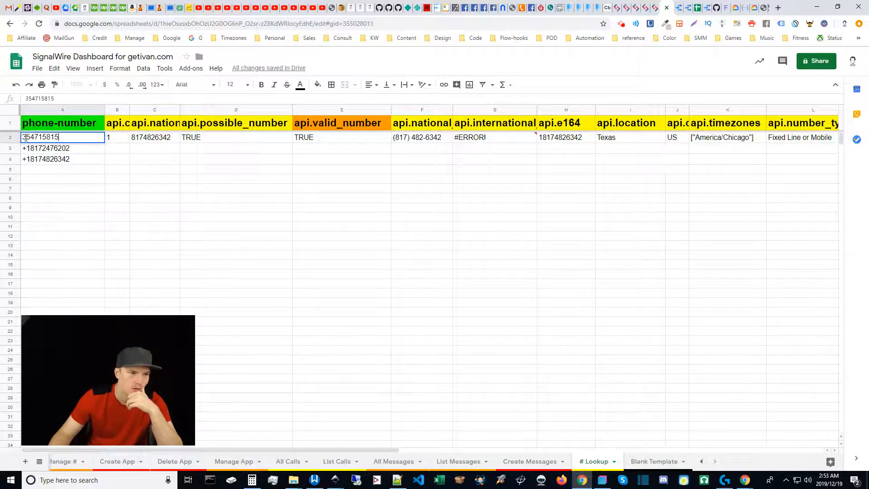
type("'+1")
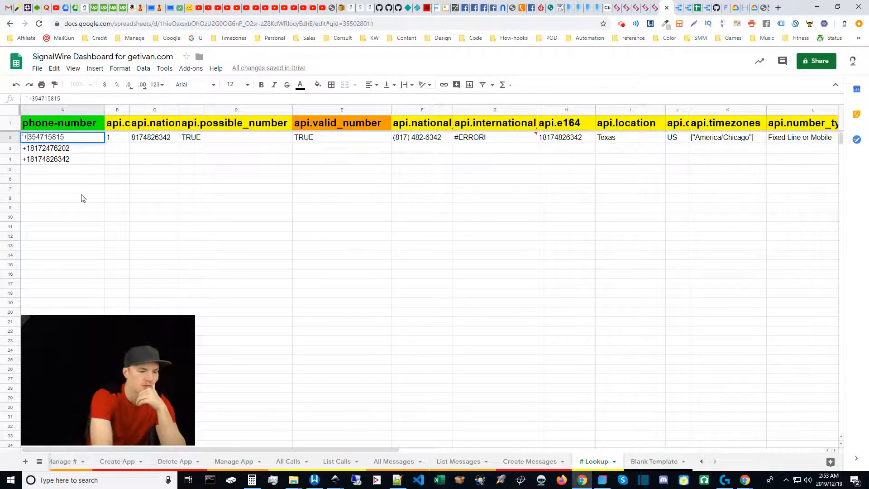
left_click(81, 198)
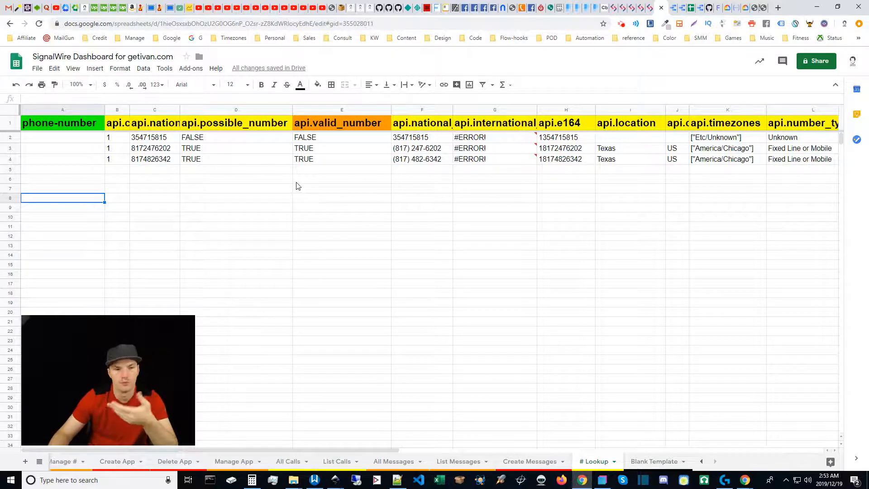
Close the leftover webhook page and review each number's valid_number, possible_number and location results
middle_click(767, 2)
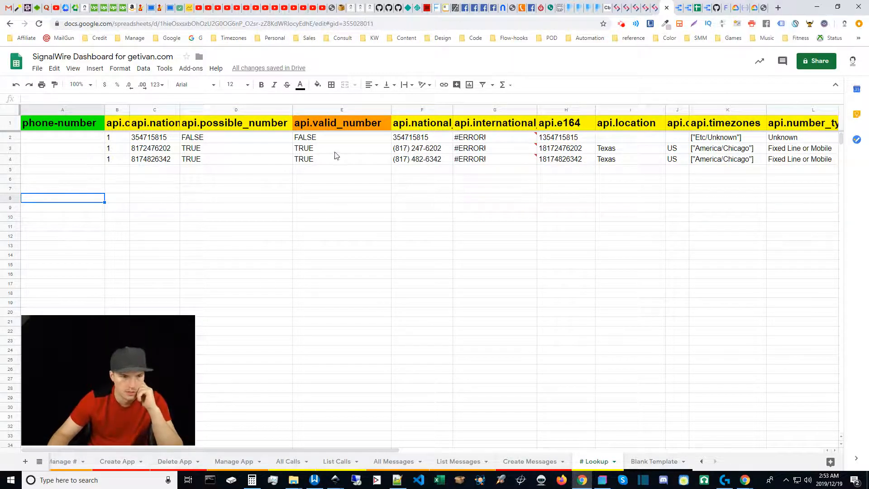
left_click(307, 139)
left_click(218, 140)
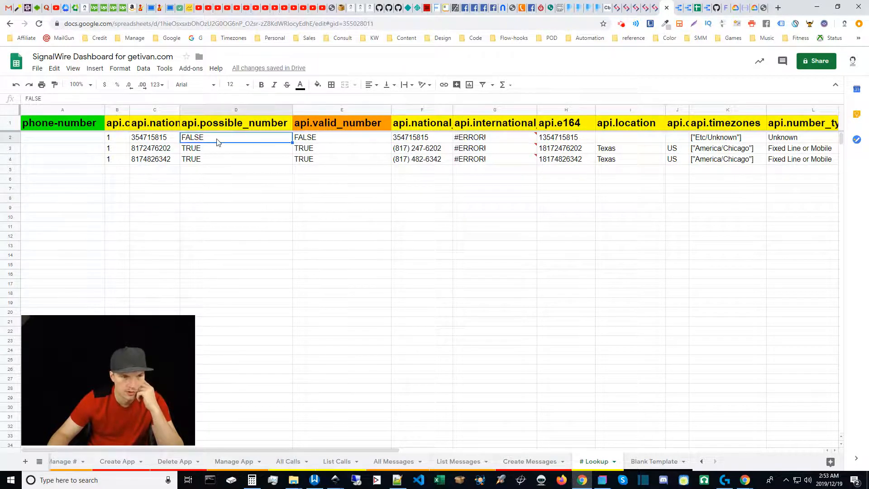
left_click(301, 152)
left_click(309, 163)
left_click(259, 155)
left_click(261, 150)
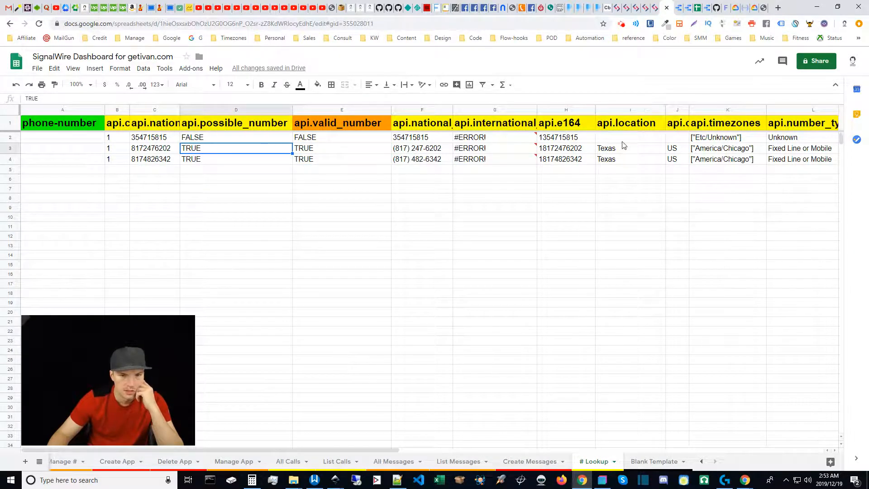
left_click(615, 152)
Scroll right to compare the third number's carrier LRN and e164 values
left_click_drag(370, 449, 587, 441)
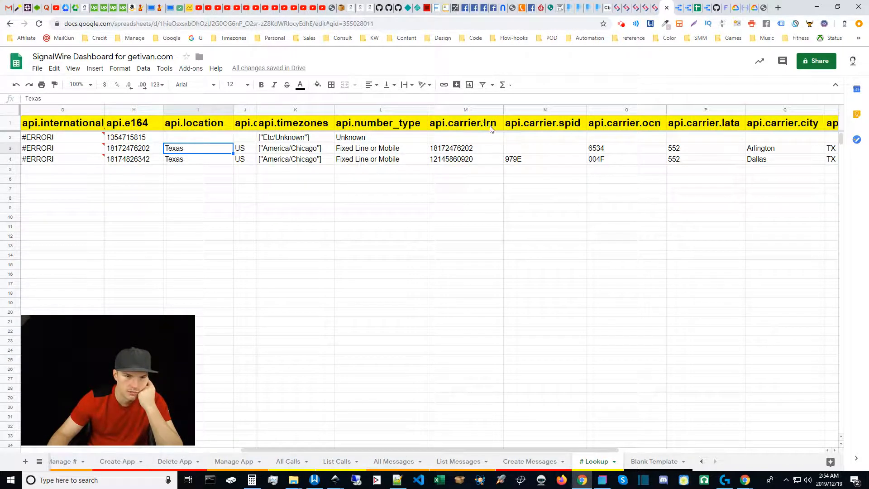
left_click(479, 161)
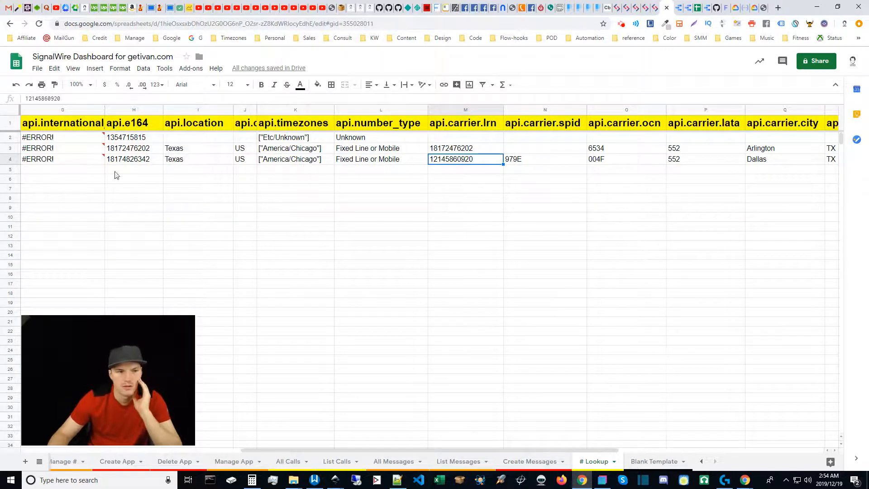
left_click(130, 158)
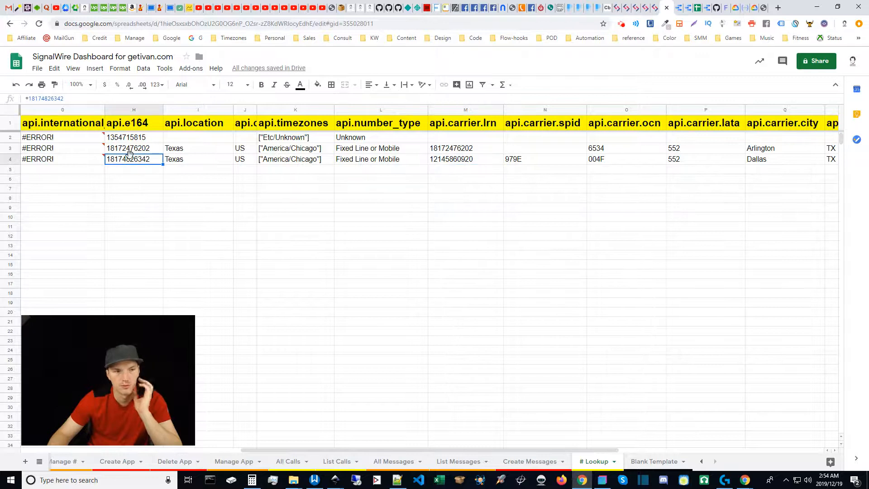
left_click(451, 162)
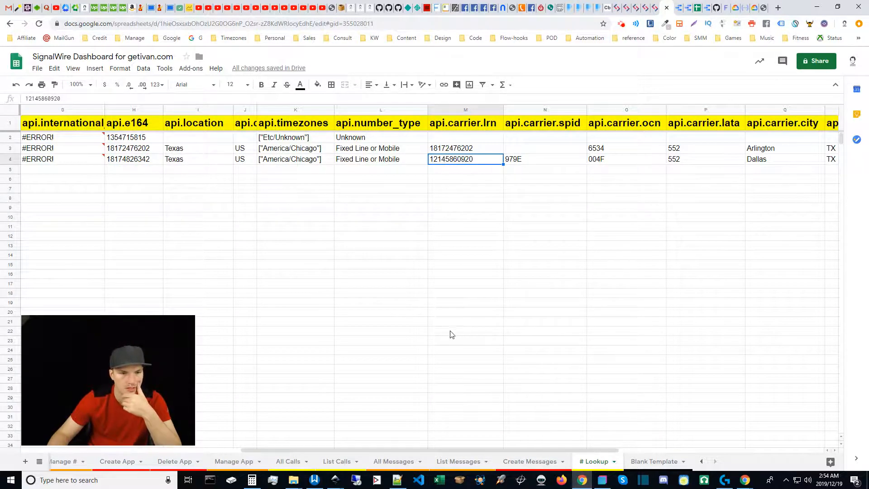
left_click_drag(465, 449, 618, 448)
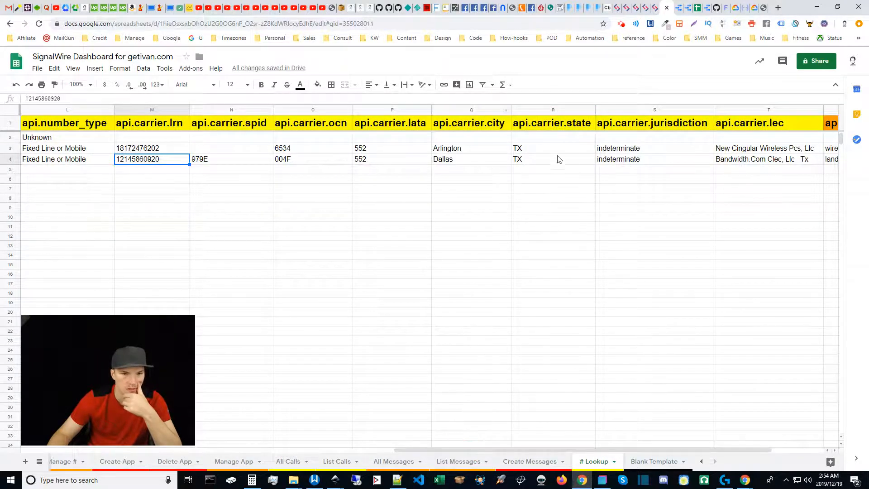
left_click_drag(574, 450, 706, 446)
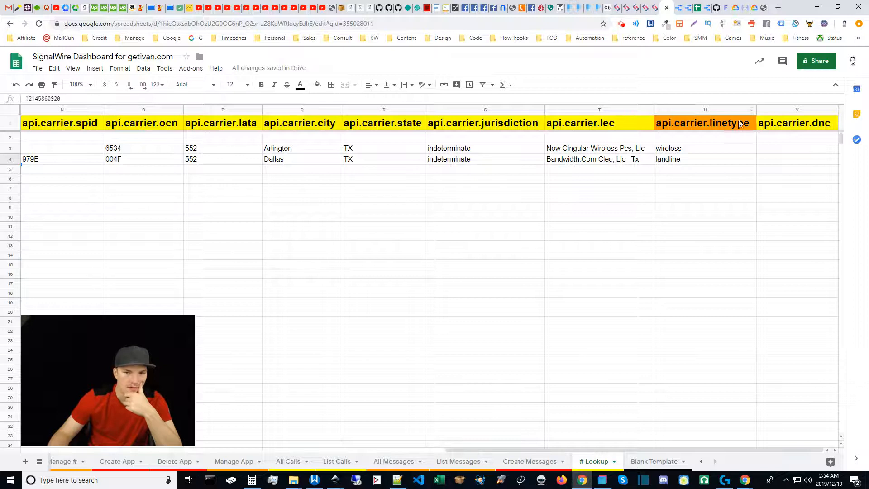
left_click(684, 160)
left_click(684, 148)
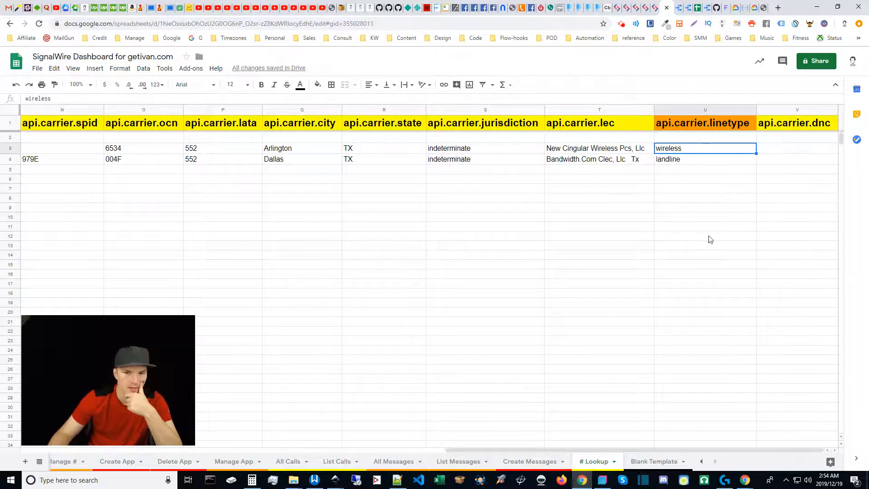
left_click(568, 453)
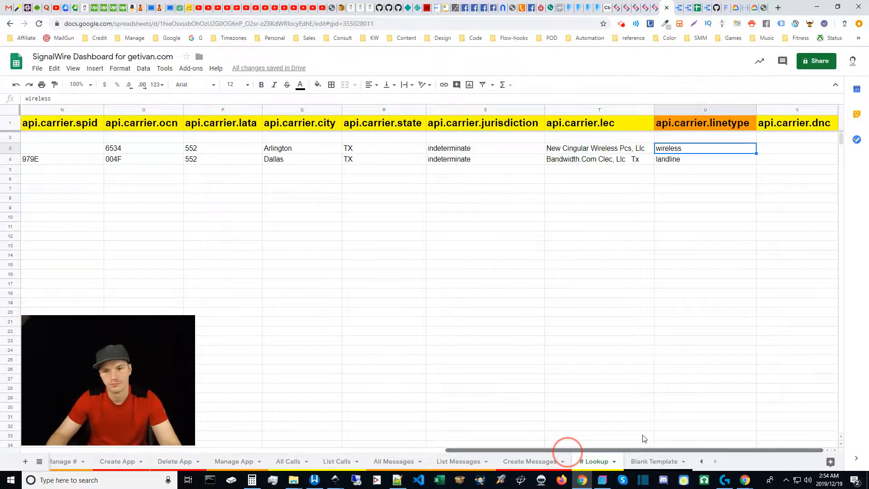
left_click_drag(648, 436, 56, 437)
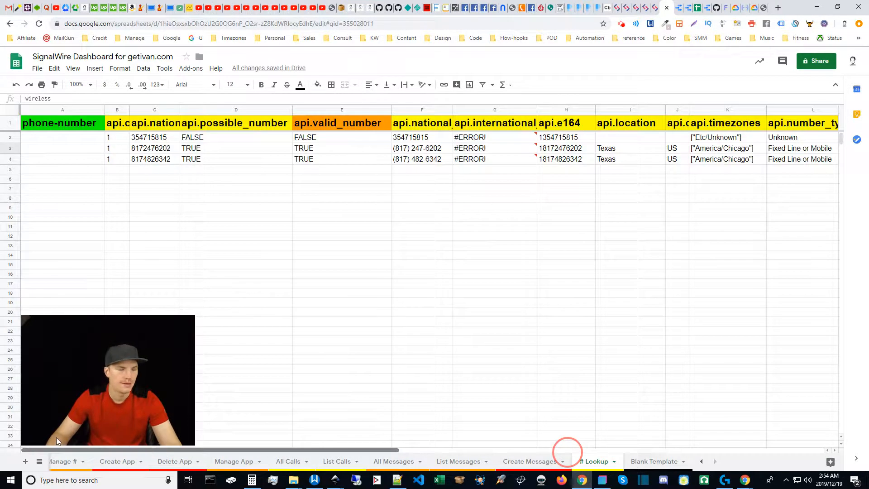